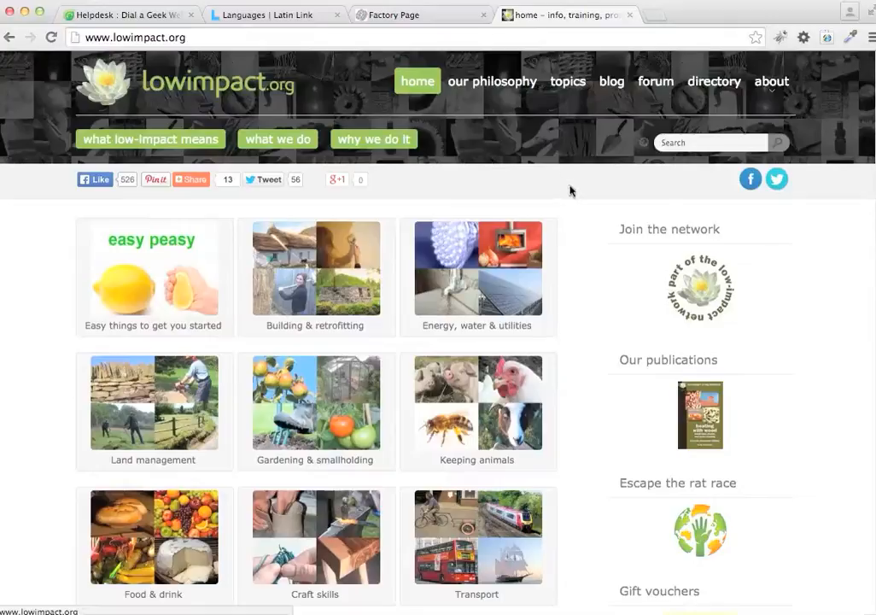
Step: Log in to the member area at the foot of the home page with the prefilled credentials
scroll(573, 191, "down", 3)
scroll(574, 190, "down", 5)
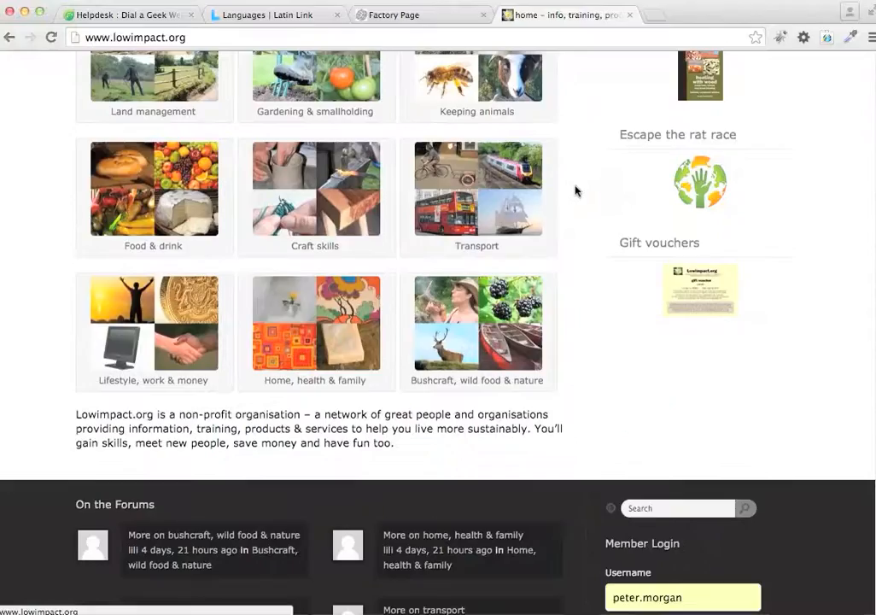
scroll(585, 191, "up", 8)
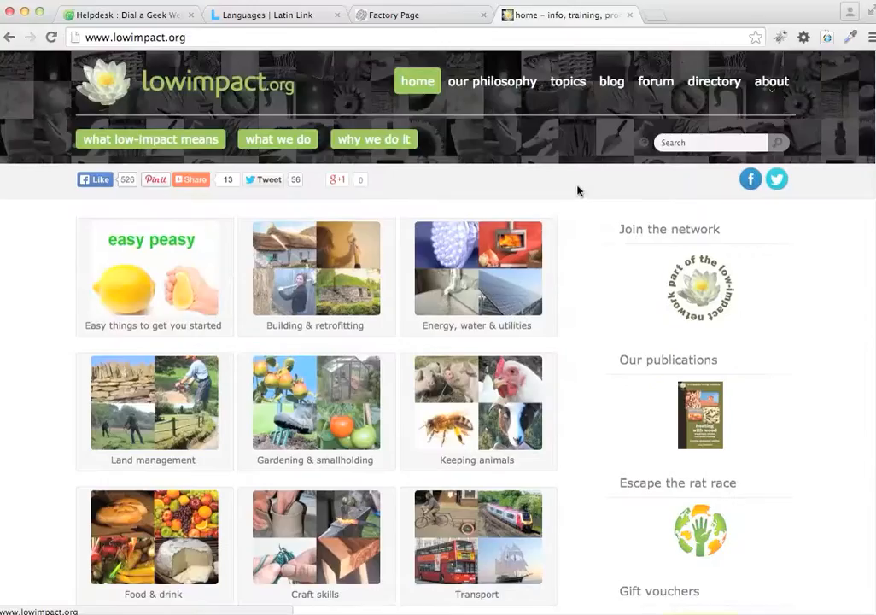
scroll(584, 179, "down", 12)
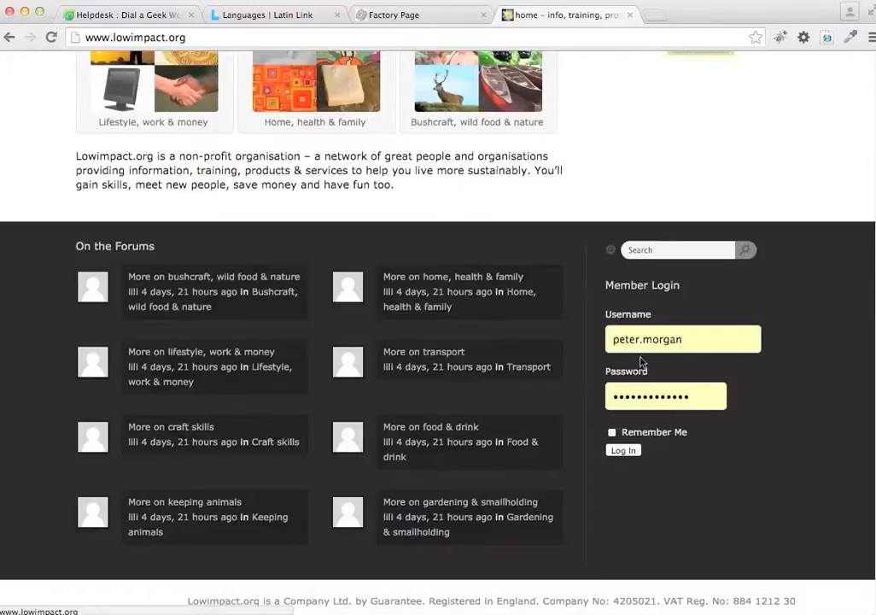
left_click(624, 452)
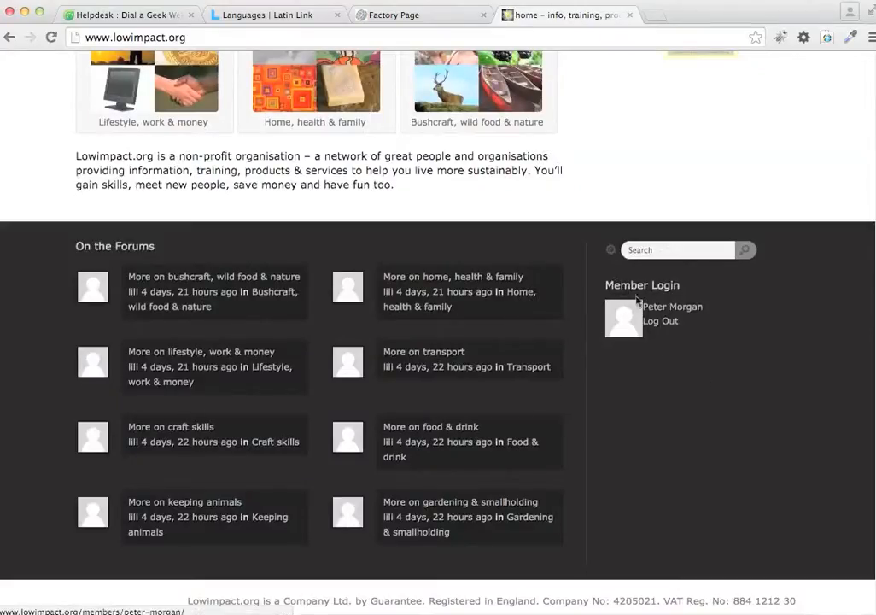
Step: Search the site's directory for lowimpact.org and display the Lowimpact.org listing
scroll(735, 344, "up", 10)
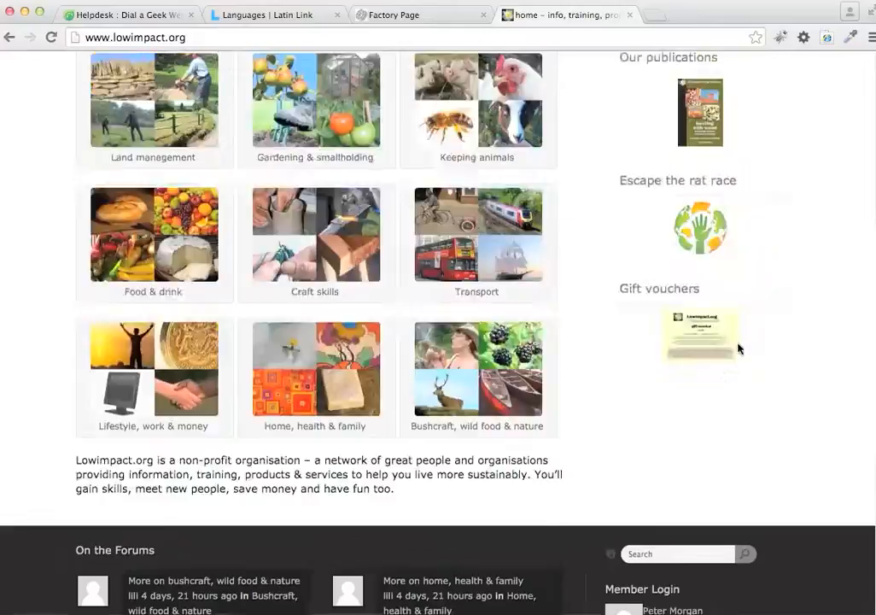
left_click(716, 82)
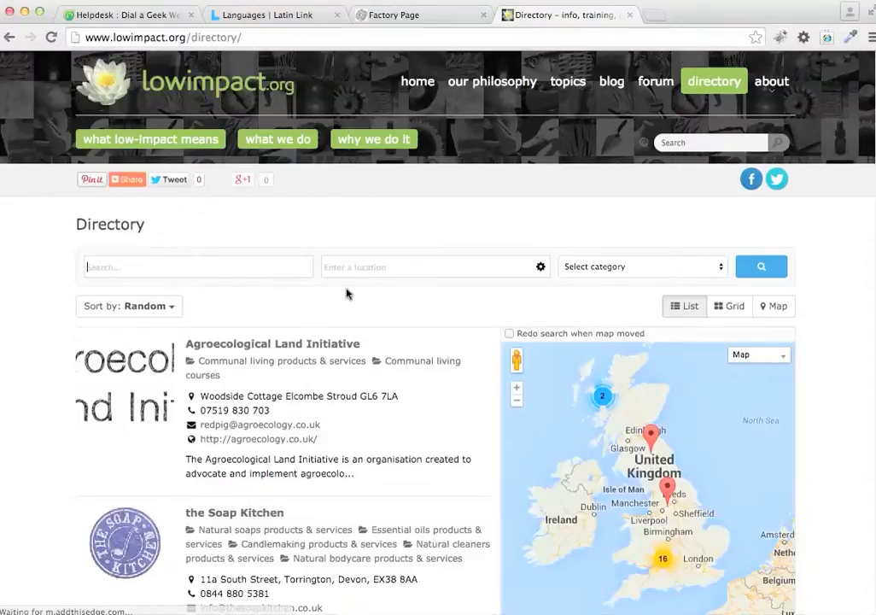
type("lowimp")
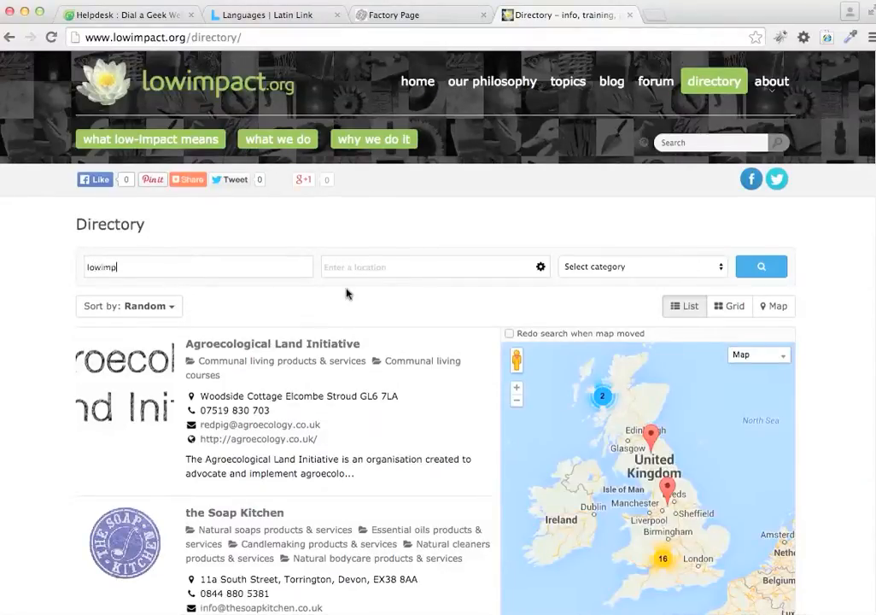
type("act.org")
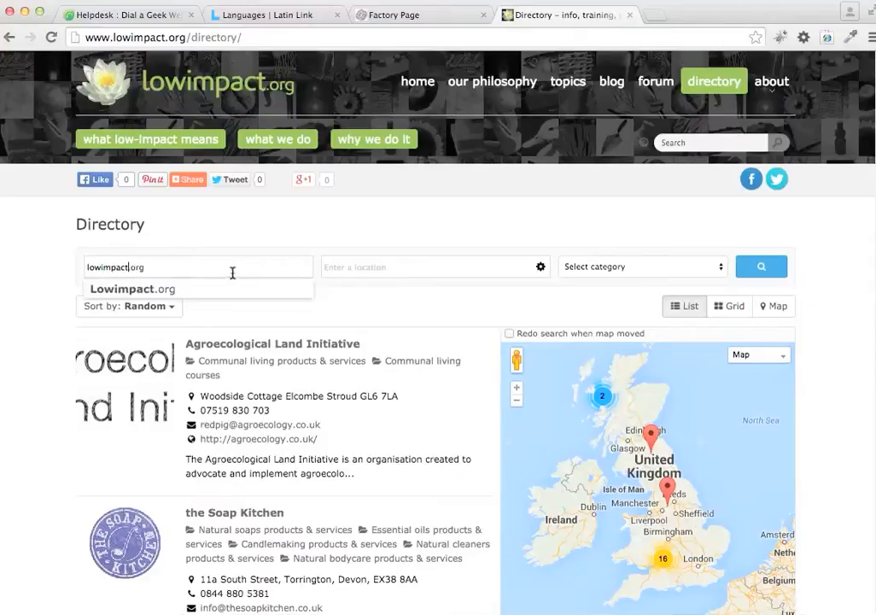
left_click(112, 290)
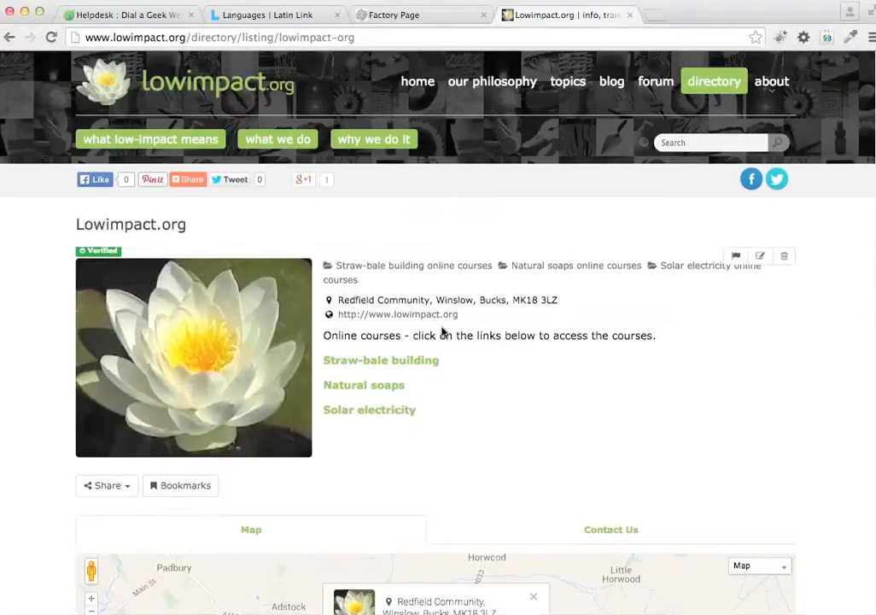
Step: Open the Lowimpact.org listing for editing and review its title, location and category fields
left_click(762, 258)
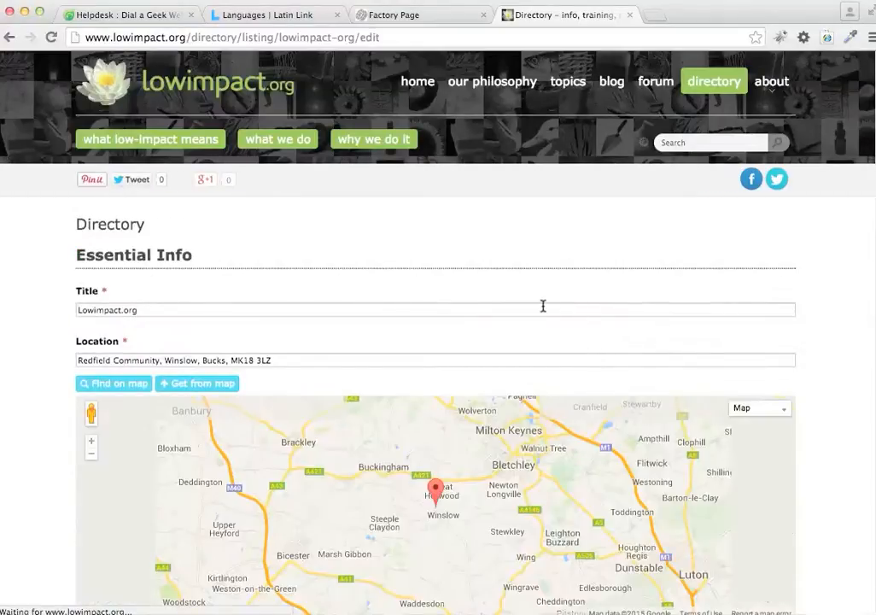
scroll(400, 254, "down", 3)
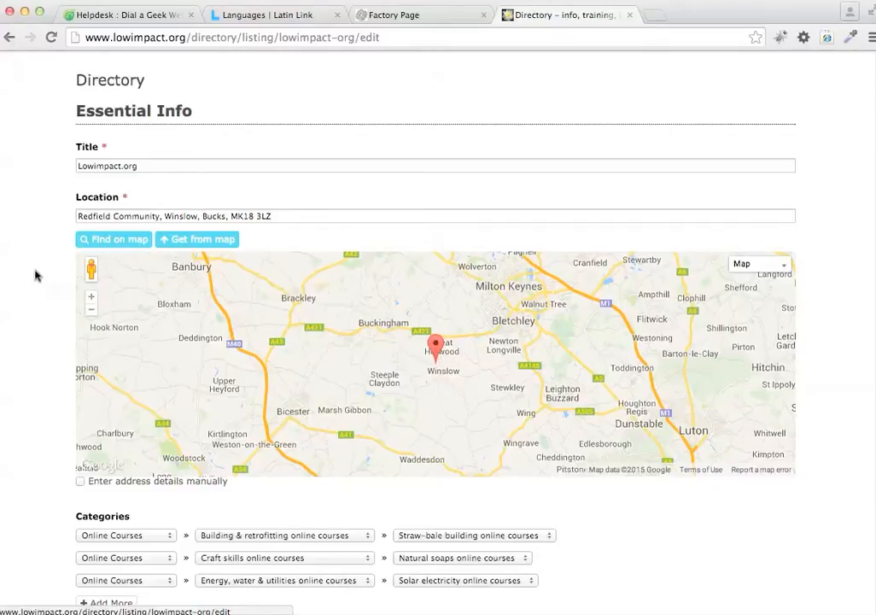
scroll(36, 275, "down", 1)
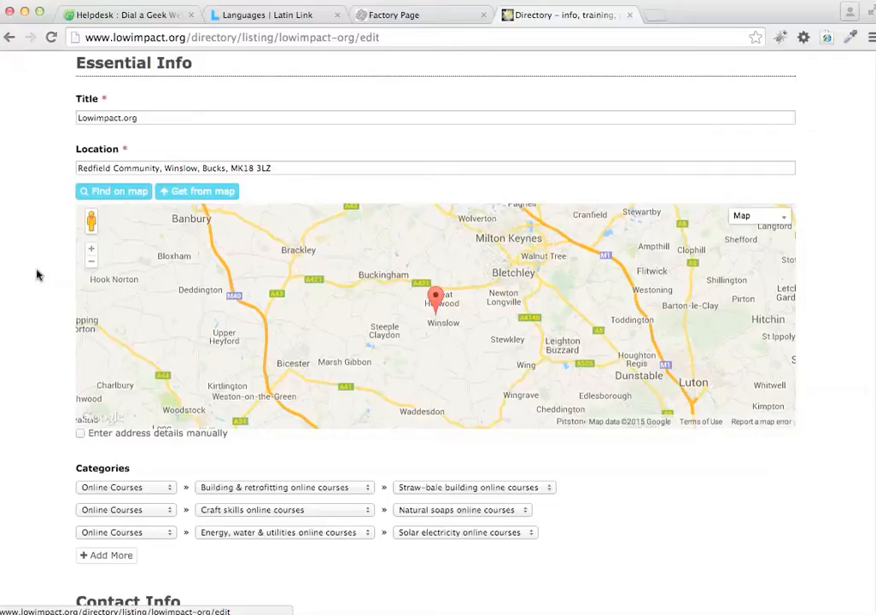
scroll(41, 266, "down", 2)
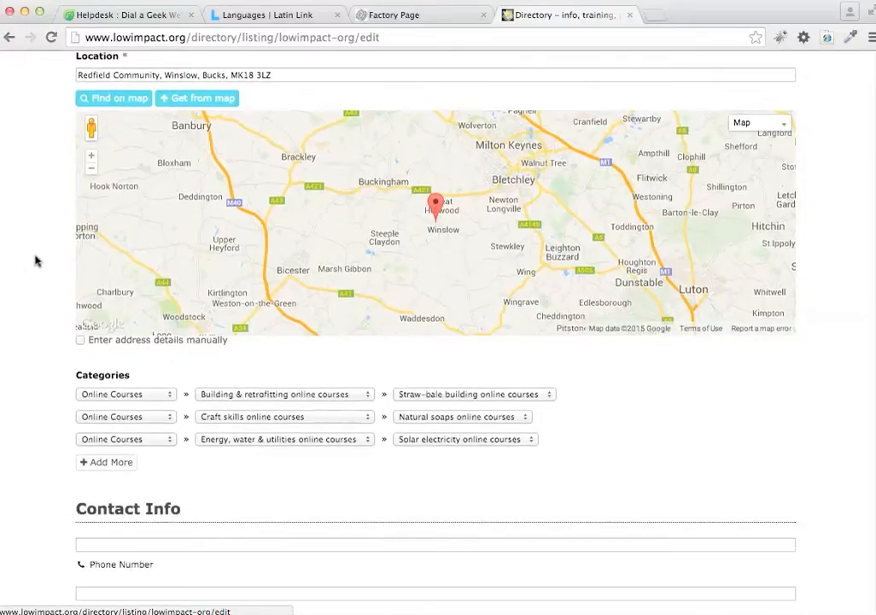
scroll(35, 269, "down", 3)
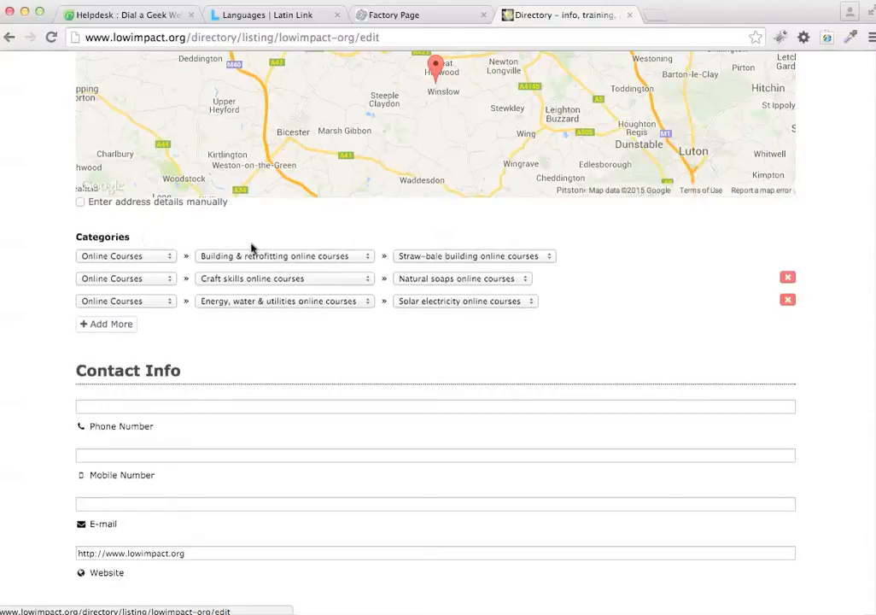
scroll(87, 241, "down", 2)
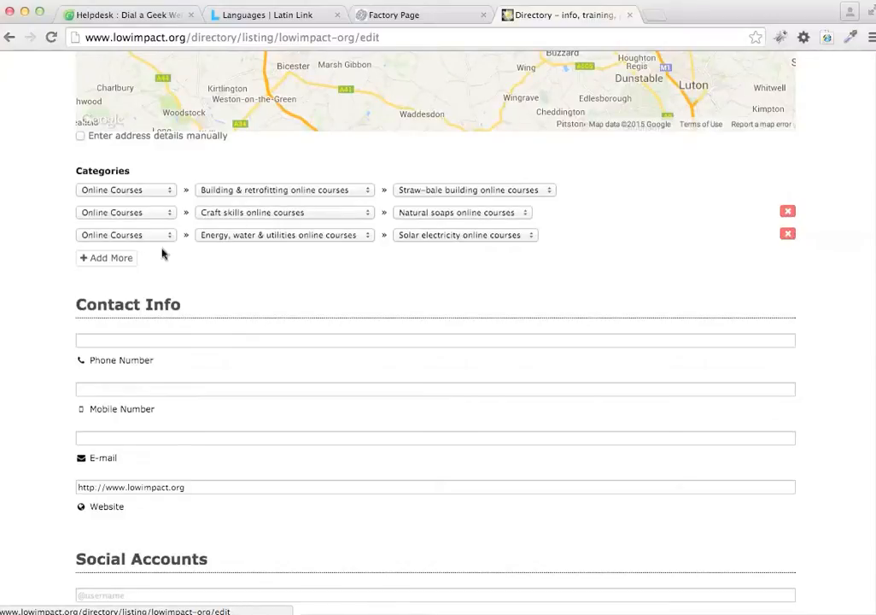
Step: Add another category to the listing: Courses » Building & retrofitting courses » Lime courses
left_click(97, 262)
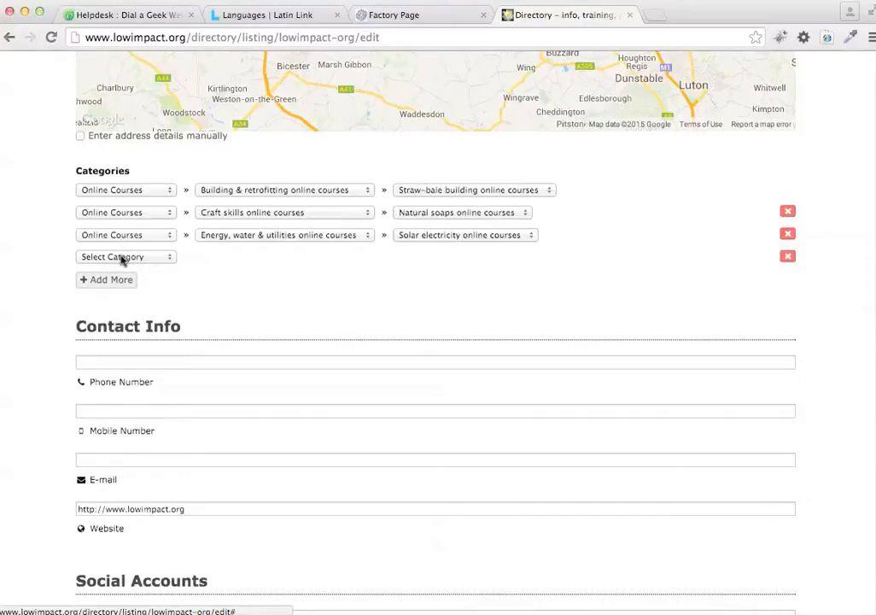
left_click(122, 259)
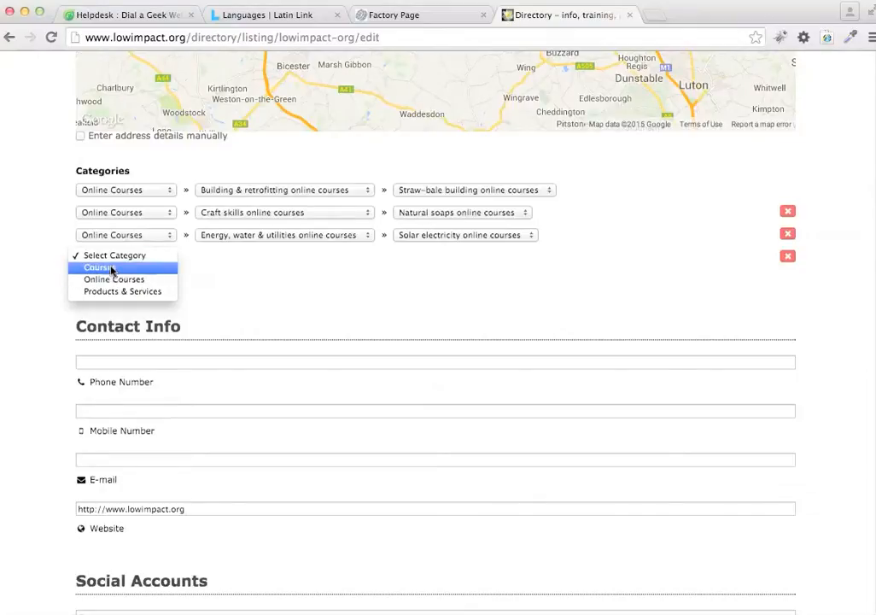
left_click(101, 269)
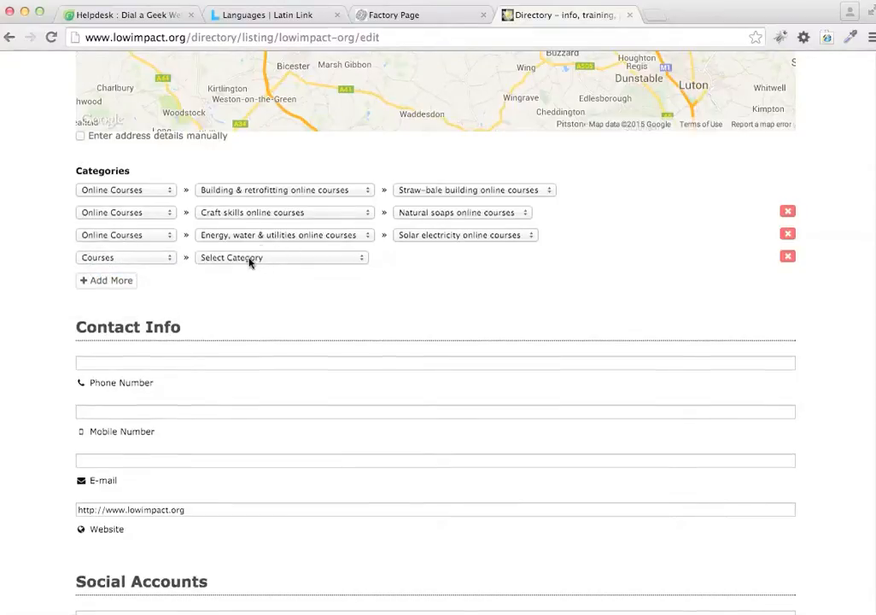
left_click(249, 259)
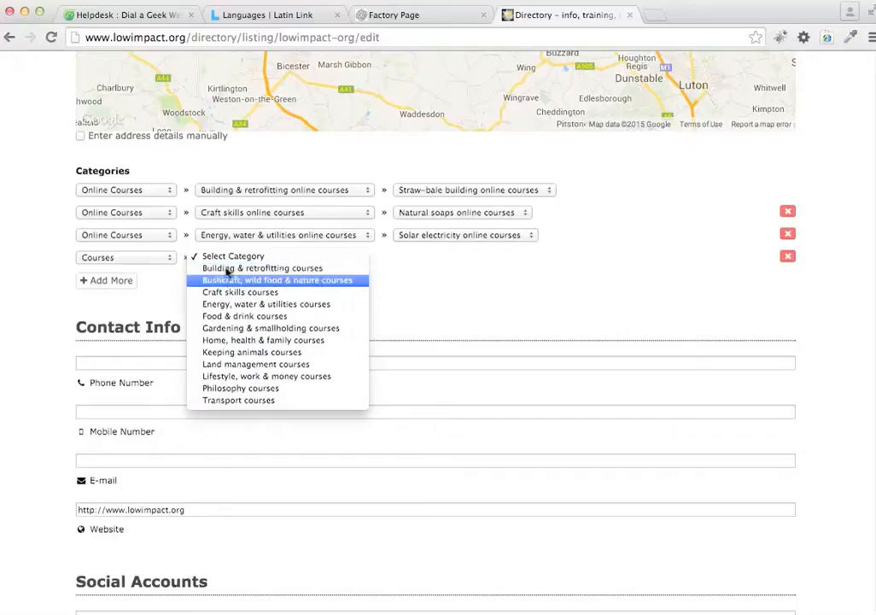
left_click(231, 270)
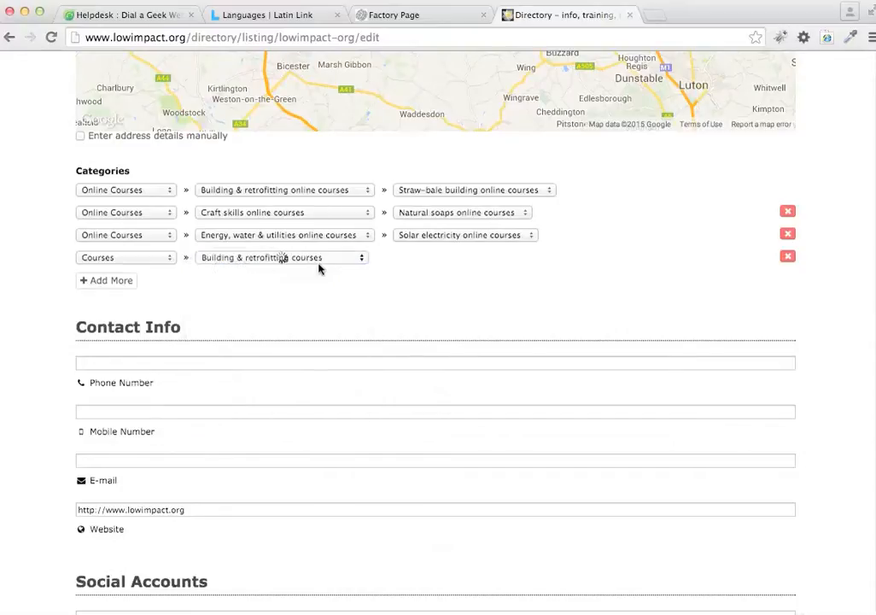
left_click(453, 257)
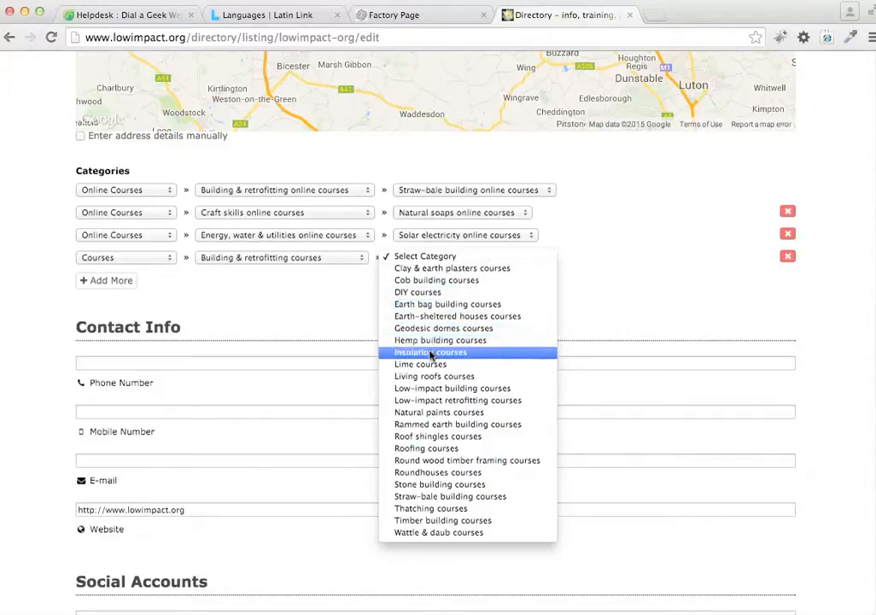
left_click(422, 364)
Step: Examine the rest of the edit form, including the contact info, social accounts, listing description and photos sections
scroll(377, 289, "down", 3)
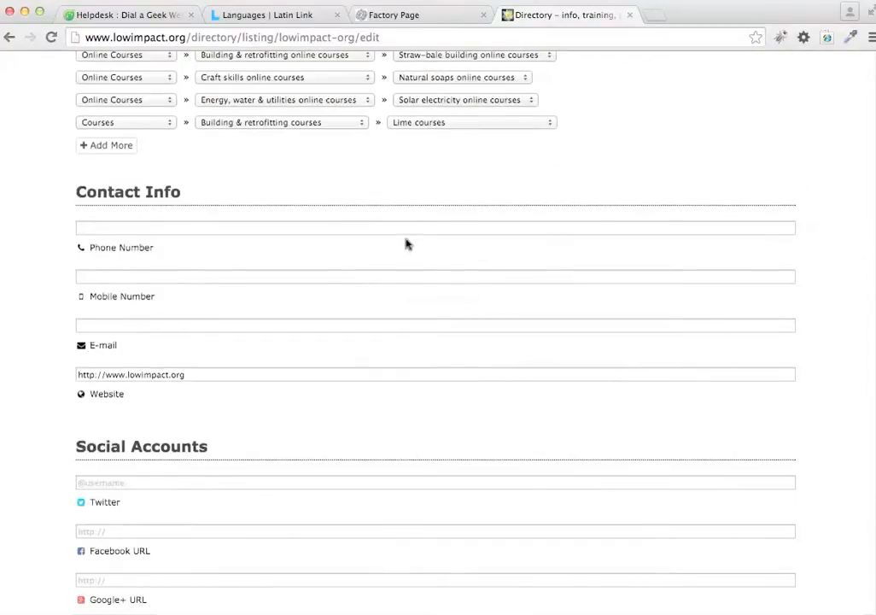
scroll(407, 242, "down", 4)
scroll(407, 245, "down", 15)
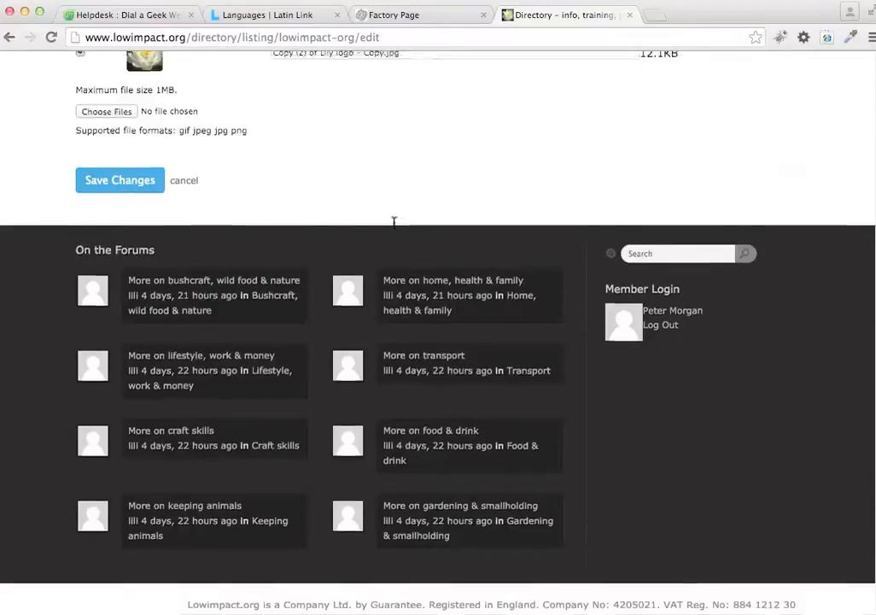
scroll(395, 224, "up", 12)
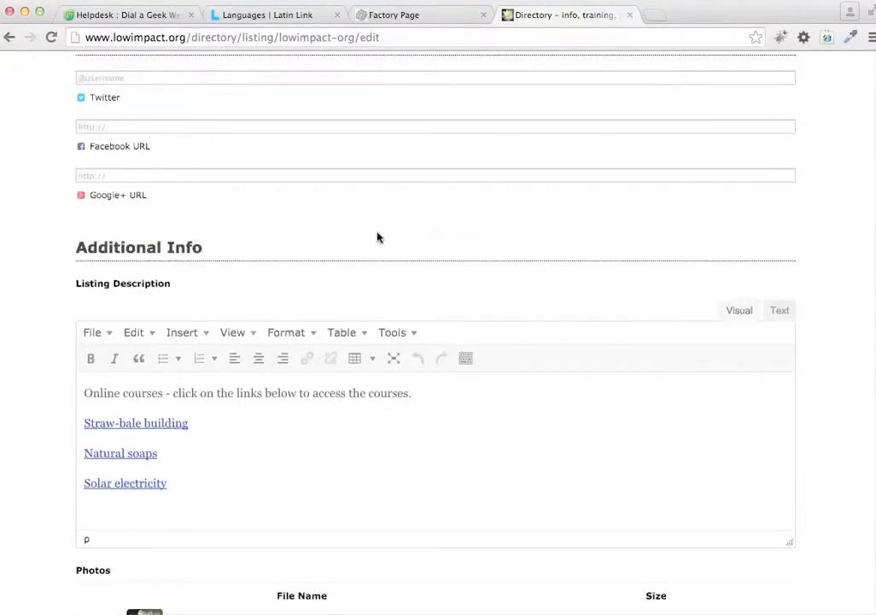
scroll(380, 236, "up", 6)
scroll(378, 230, "up", 1)
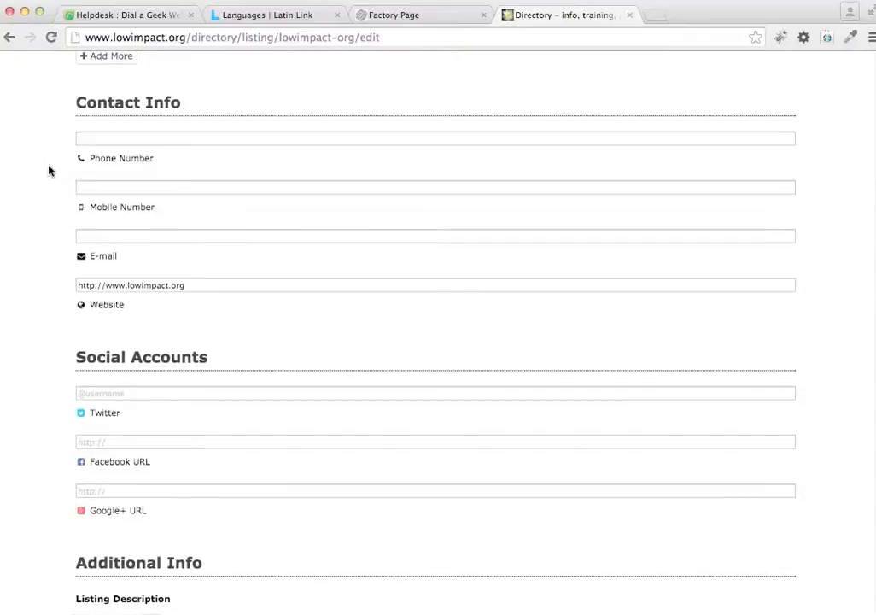
scroll(177, 182, "down", 1)
scroll(178, 192, "down", 3)
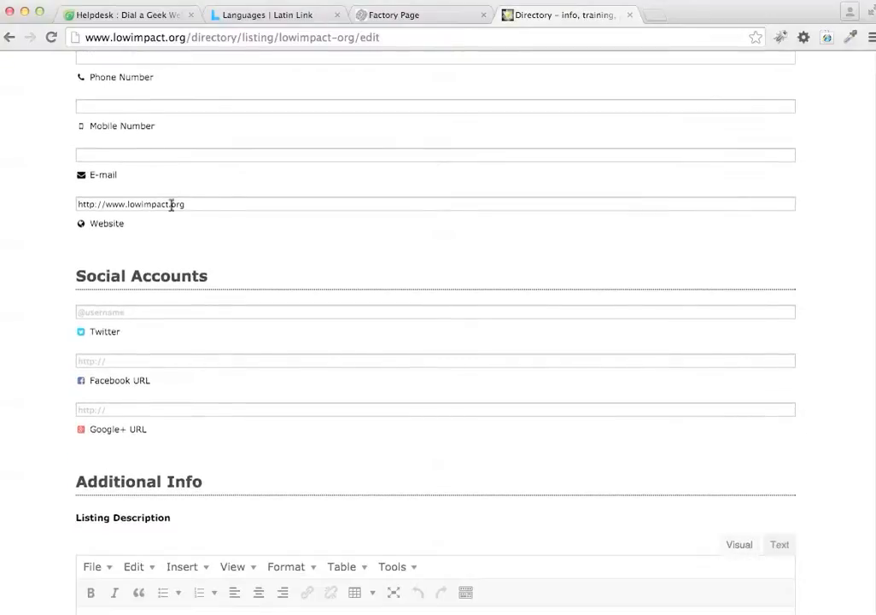
scroll(191, 252, "down", 2)
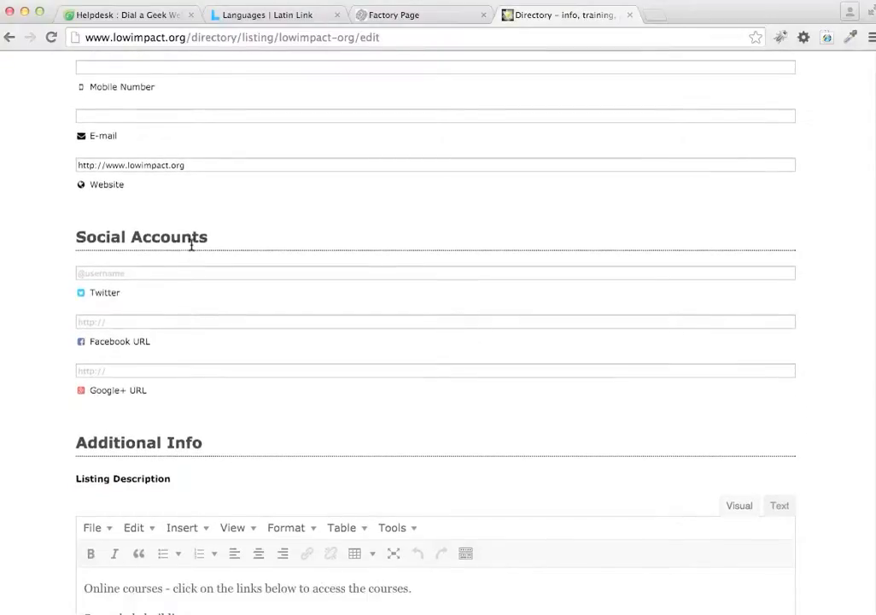
scroll(191, 246, "down", 1)
scroll(191, 245, "down", 3)
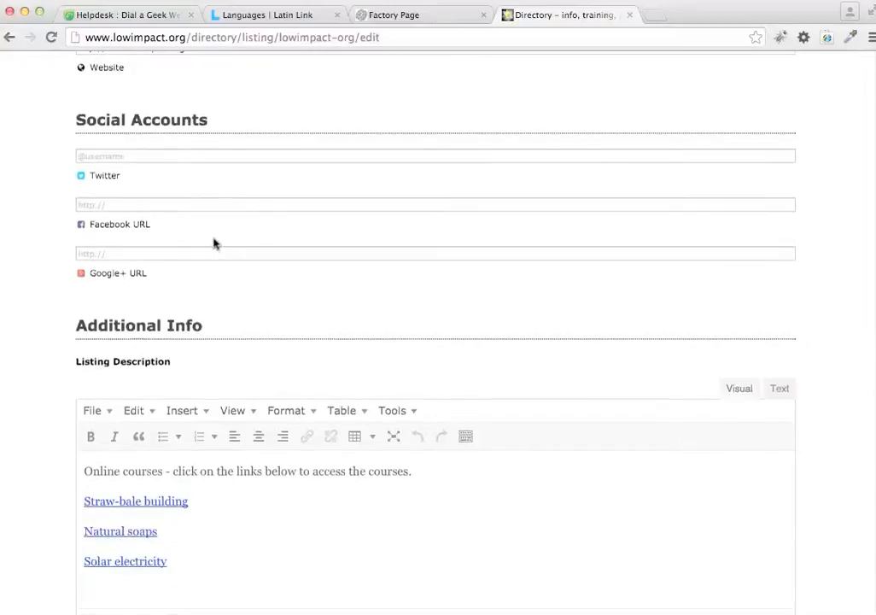
scroll(335, 239, "down", 1)
scroll(344, 244, "down", 2)
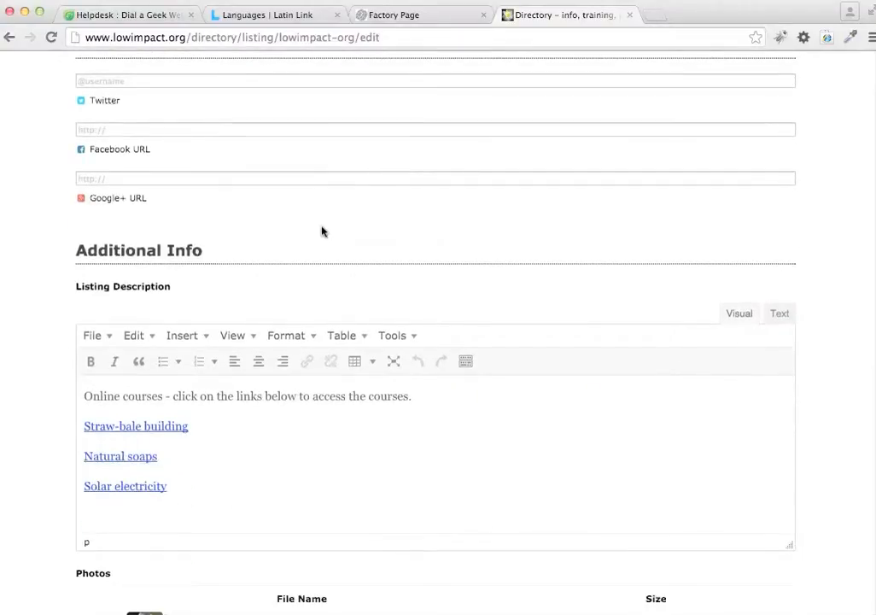
Step: Add a new line below the Solar electricity link in the listing description and insert a table there
scroll(282, 260, "down", 3)
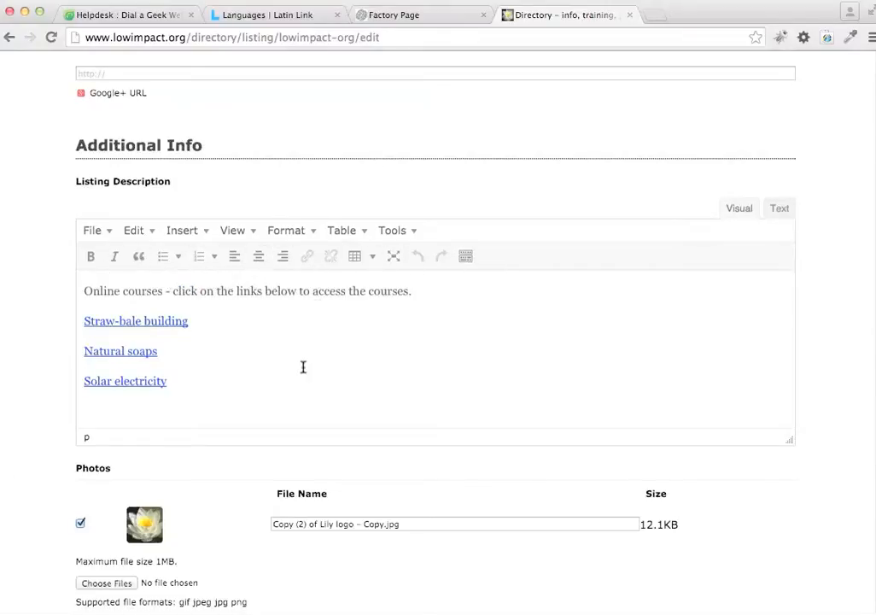
left_click(246, 381)
key("Return")
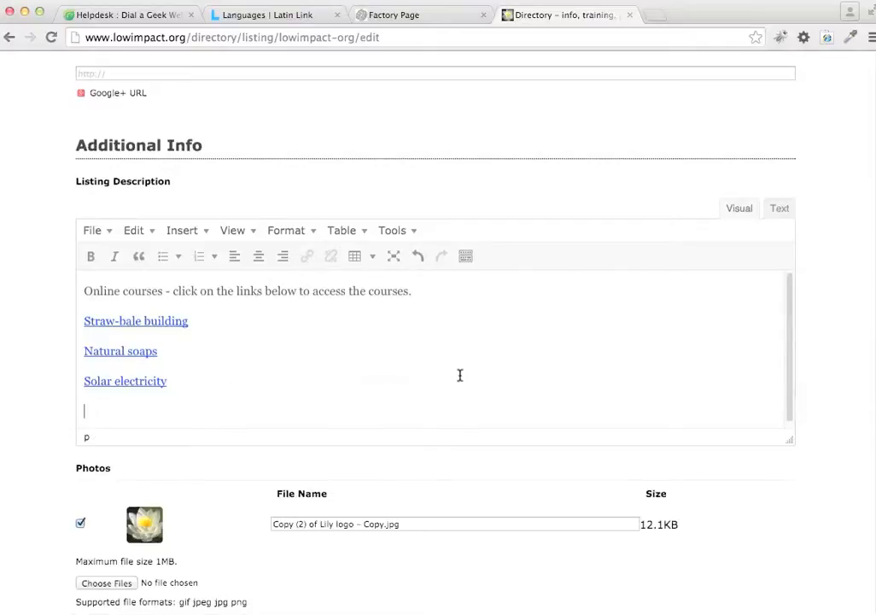
scroll(459, 374, "down", 1)
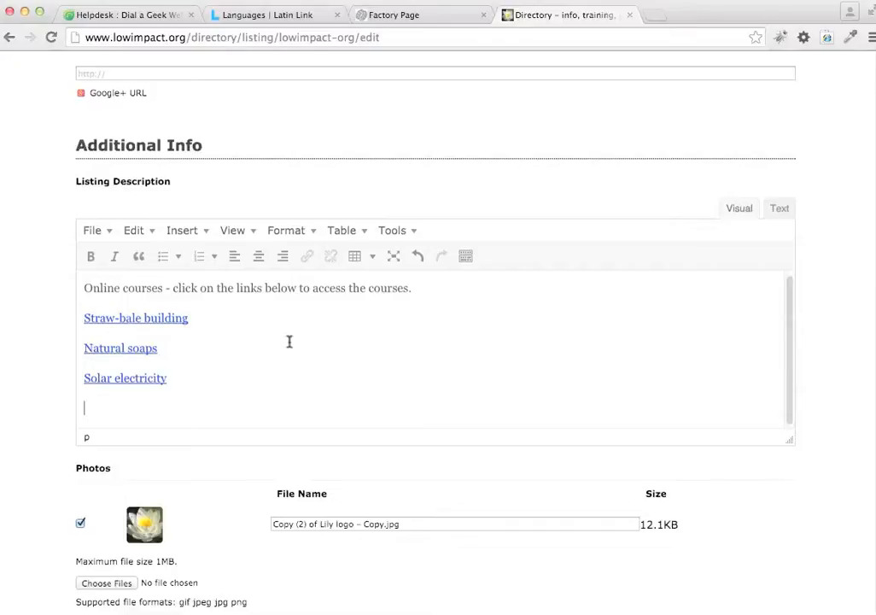
left_click(372, 257)
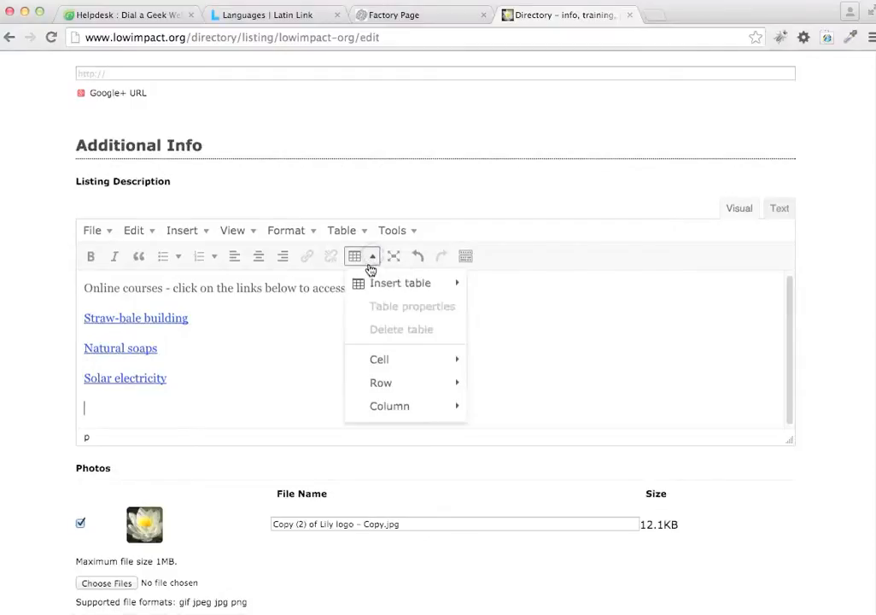
mouse_move(386, 286)
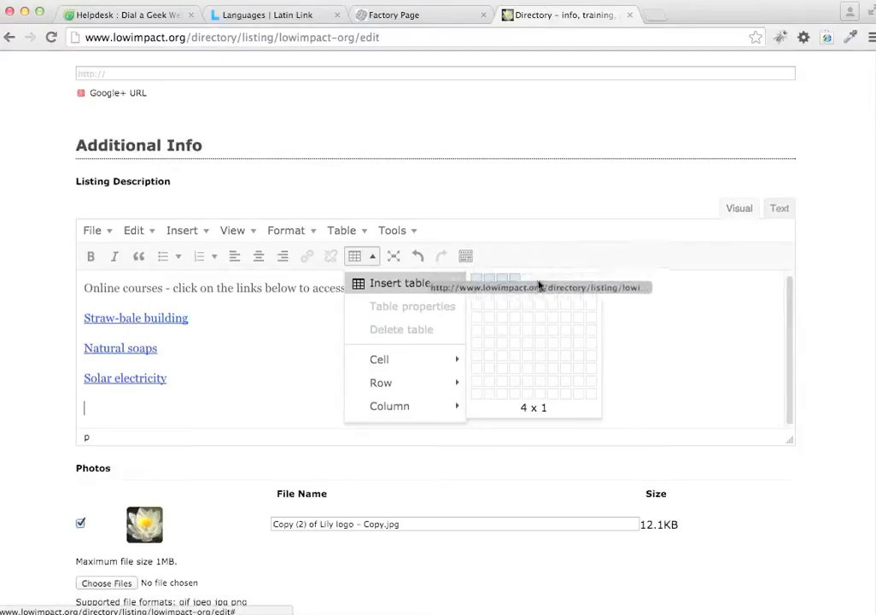
left_click(514, 333)
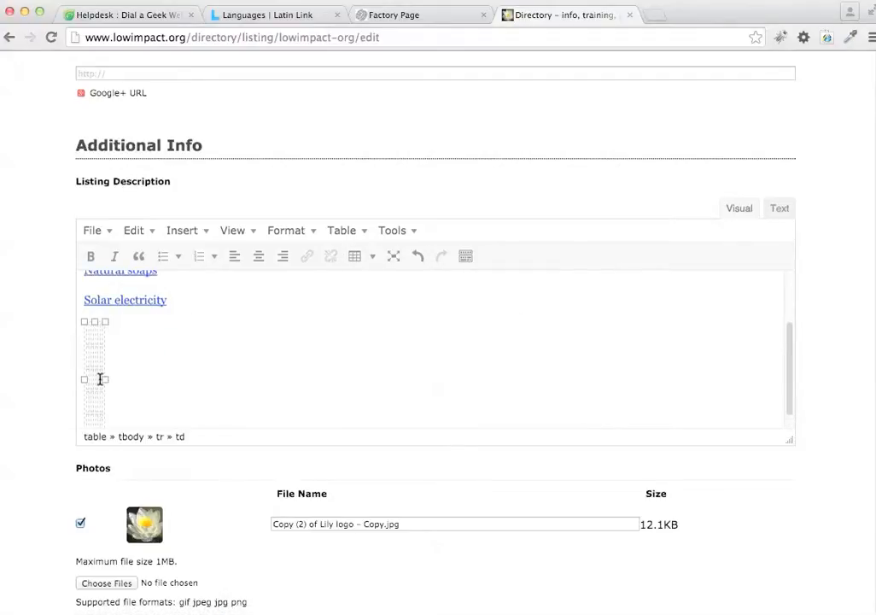
Step: Widen the table in the listing description and enter Course Name: and Price as headings in its first two columns
left_click_drag(104, 380, 670, 379)
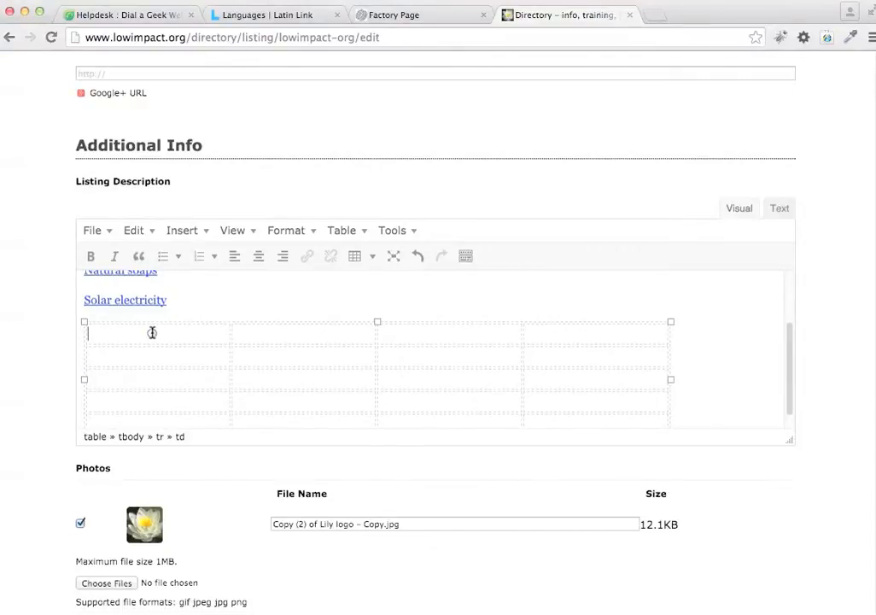
type("Course Name:")
left_click(618, 333)
type("Price")
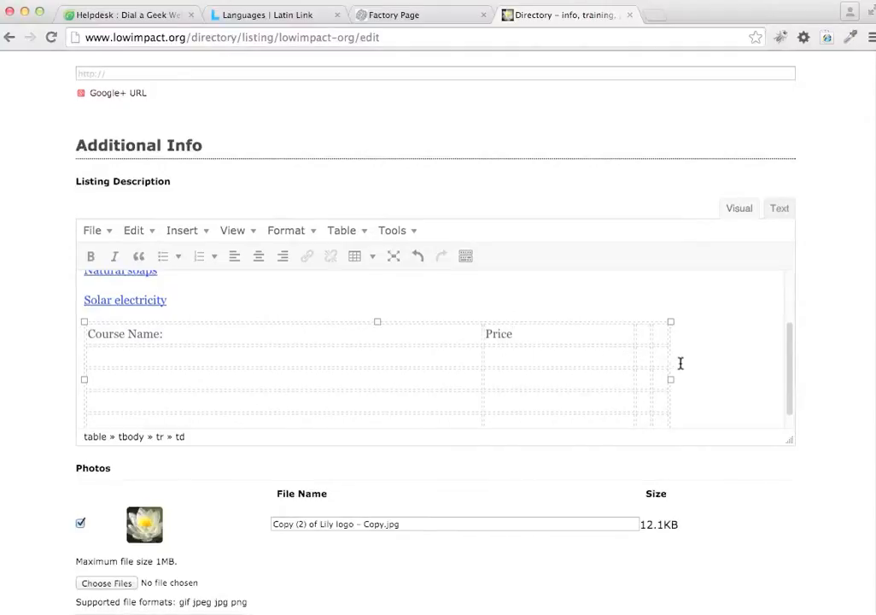
Step: Delete the table below the Solar electricity link in the listing description
scroll(694, 358, "down", 5)
scroll(686, 317, "up", 5)
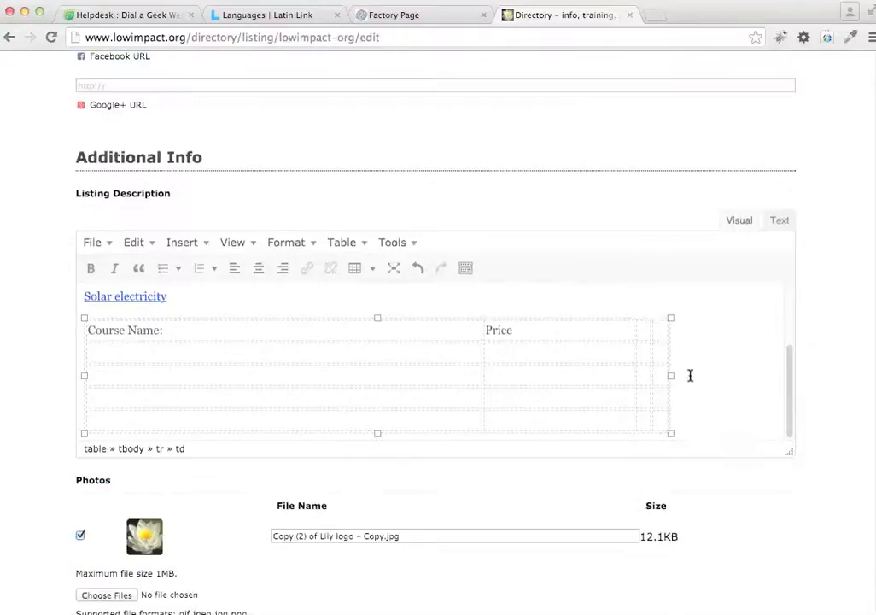
left_click(694, 381)
key("BackSpace")
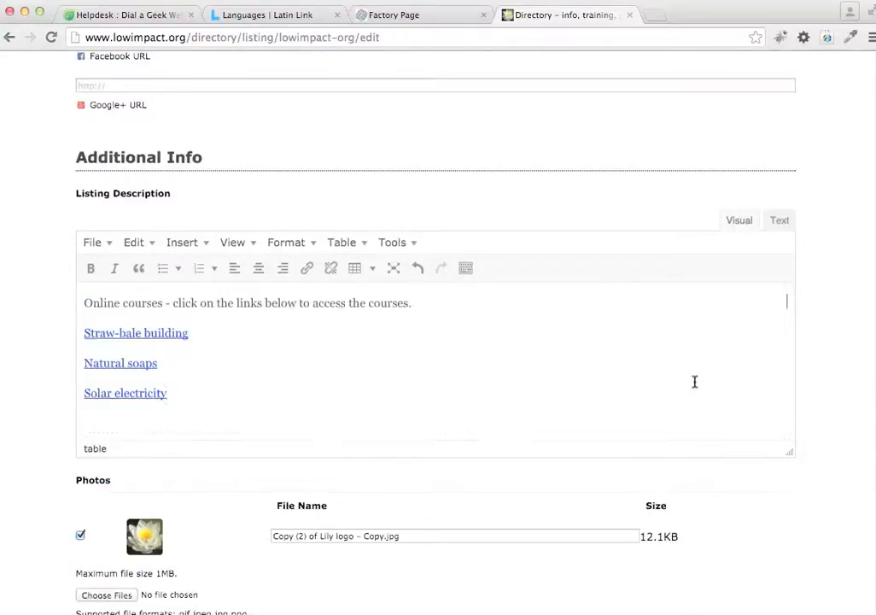
Step: Add a line reading Courses: below the Solar electricity link and format it as Heading 2
key("Return")
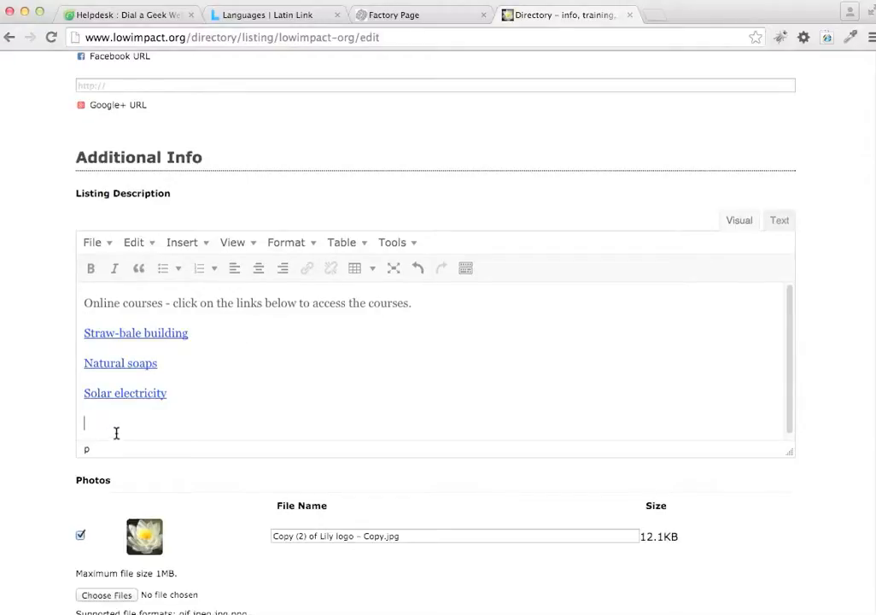
type("Courses:")
double_click(110, 424)
left_click(467, 270)
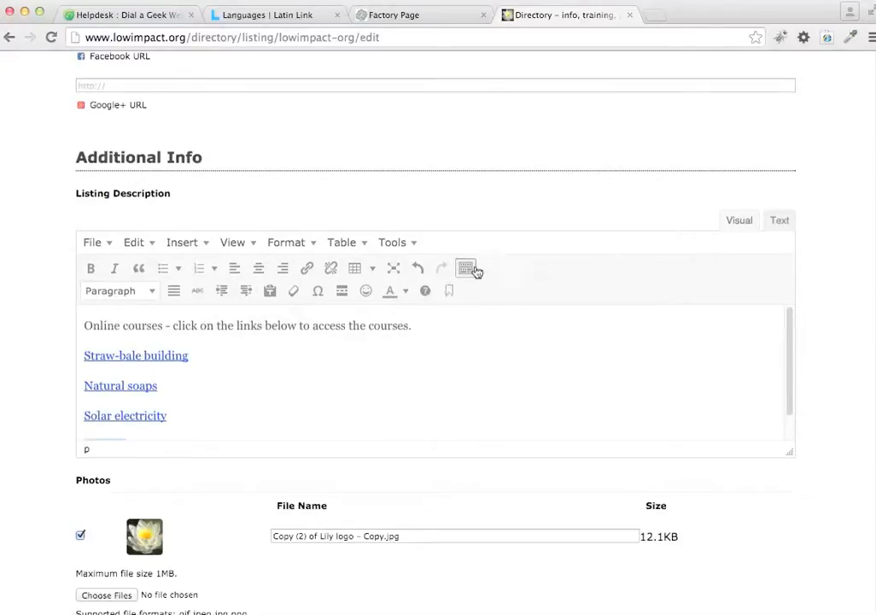
left_click(126, 296)
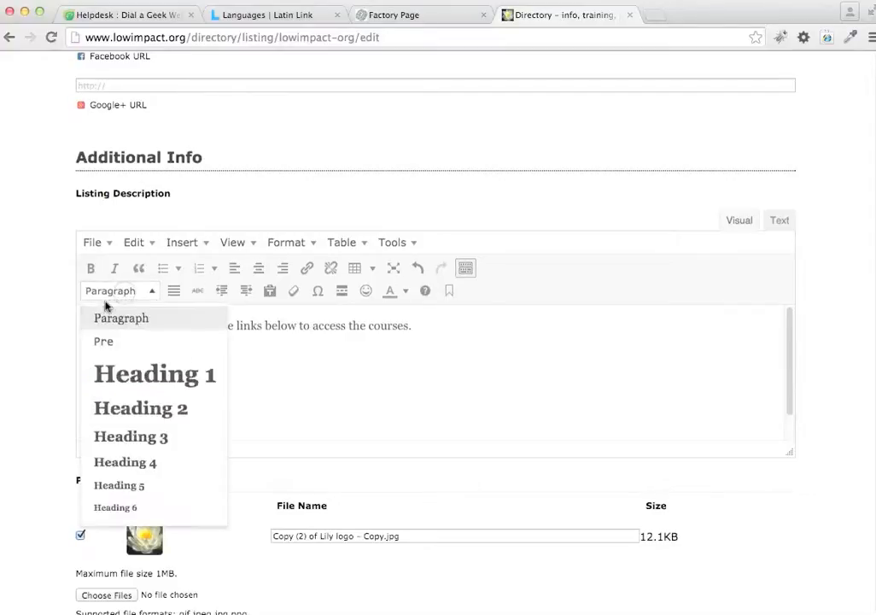
left_click(122, 410)
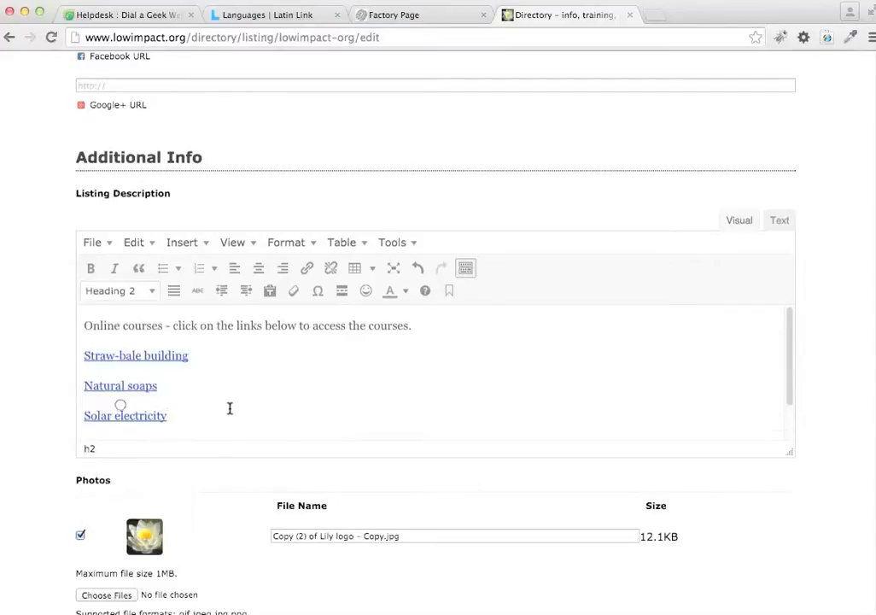
Step: Increase the height of the listing description editor to make room below the Courses: heading
scroll(243, 401, "down", 5)
scroll(218, 306, "up", 1)
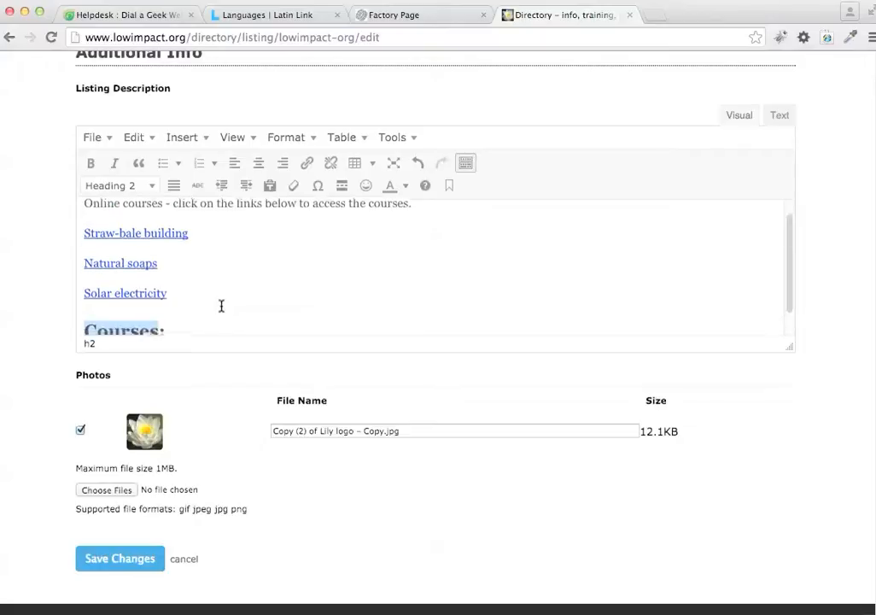
scroll(222, 305, "down", 1)
left_click_drag(790, 347, 793, 457)
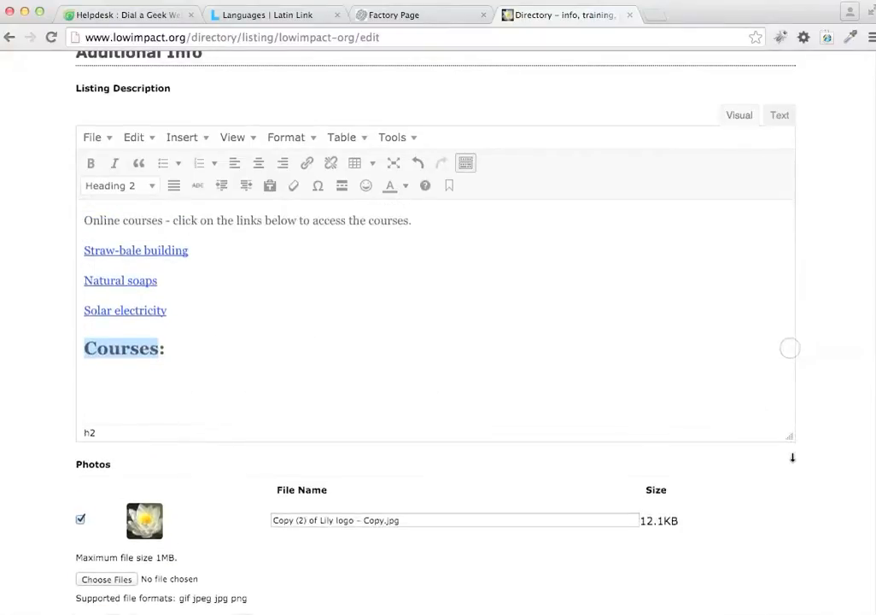
Step: Add a bulleted list under the Courses: heading with the items Courses 2 and Courses 3 - price | info
left_click(171, 342)
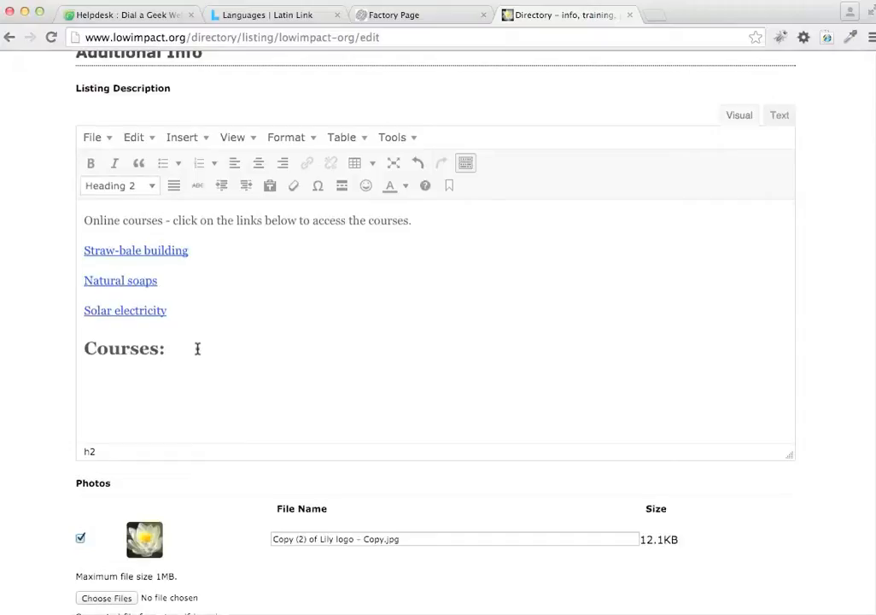
key("Return")
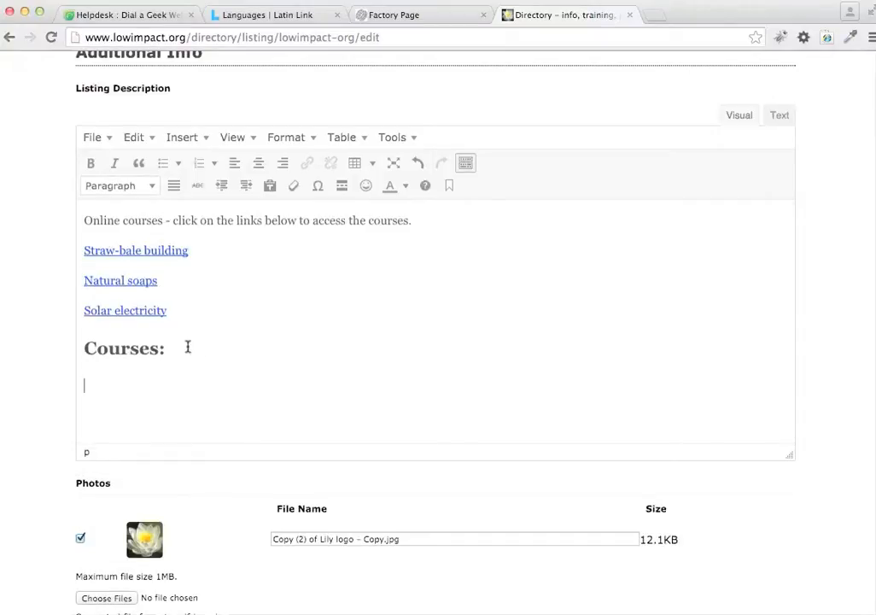
left_click(164, 161)
type("Courses")
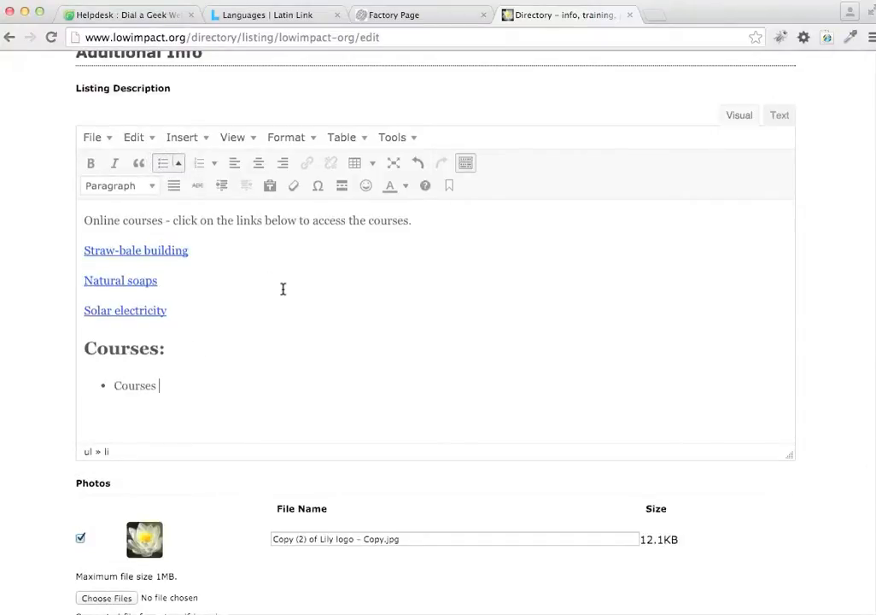
type(" 2")
key("Return")
type("Cour")
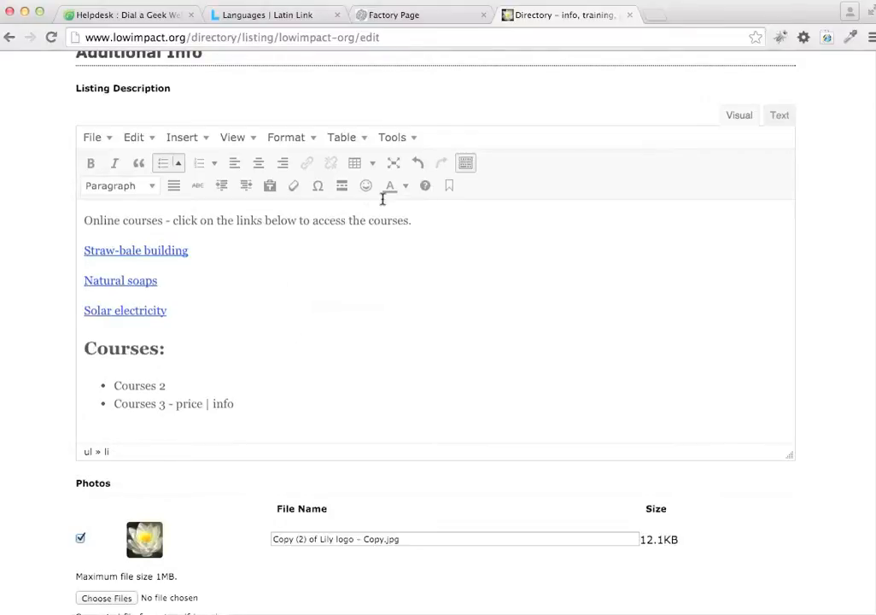
Step: Review the whole edit form, from the title, location and categories to the description, photos and save option
scroll(330, 300, "down", 2)
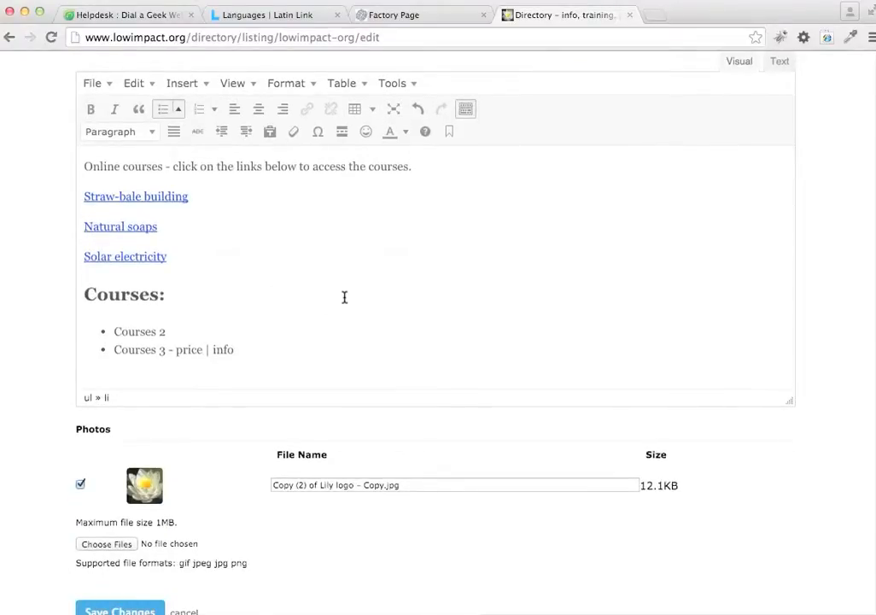
scroll(344, 297, "down", 1)
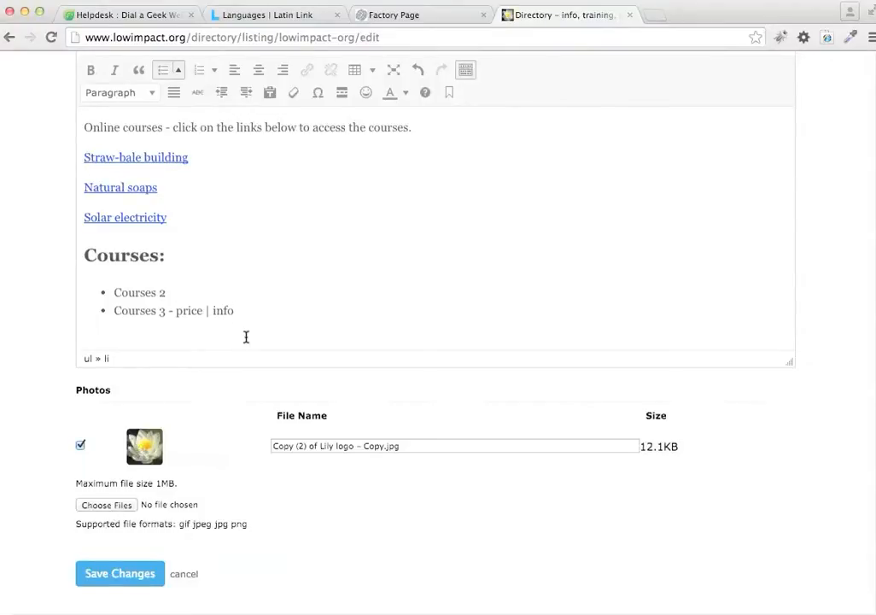
scroll(246, 337, "up", 10)
scroll(246, 337, "down", 10)
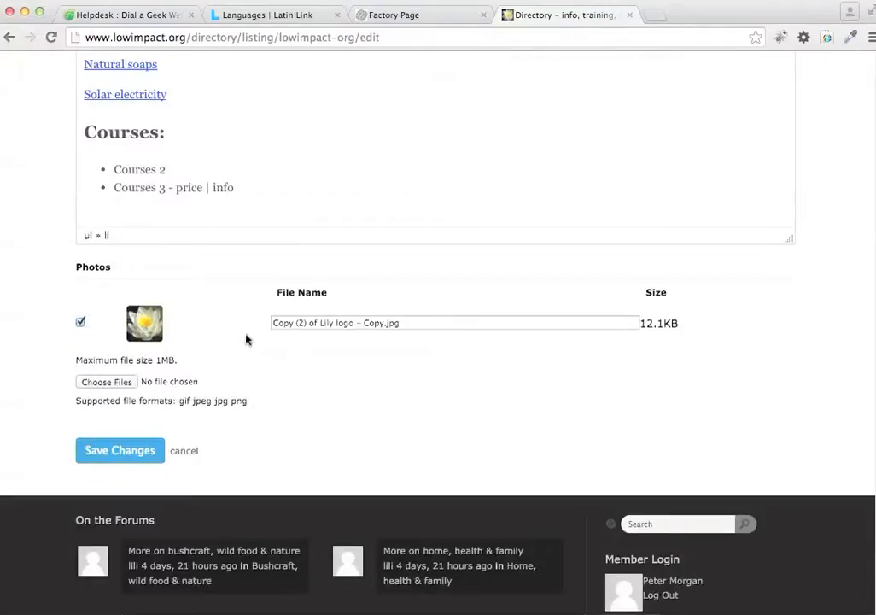
scroll(252, 337, "up", 15)
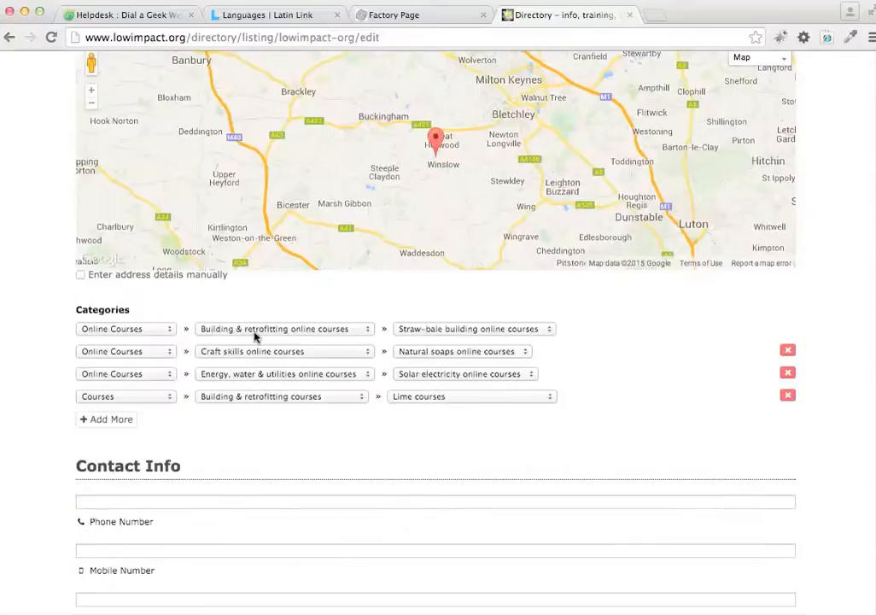
scroll(255, 335, "up", 5)
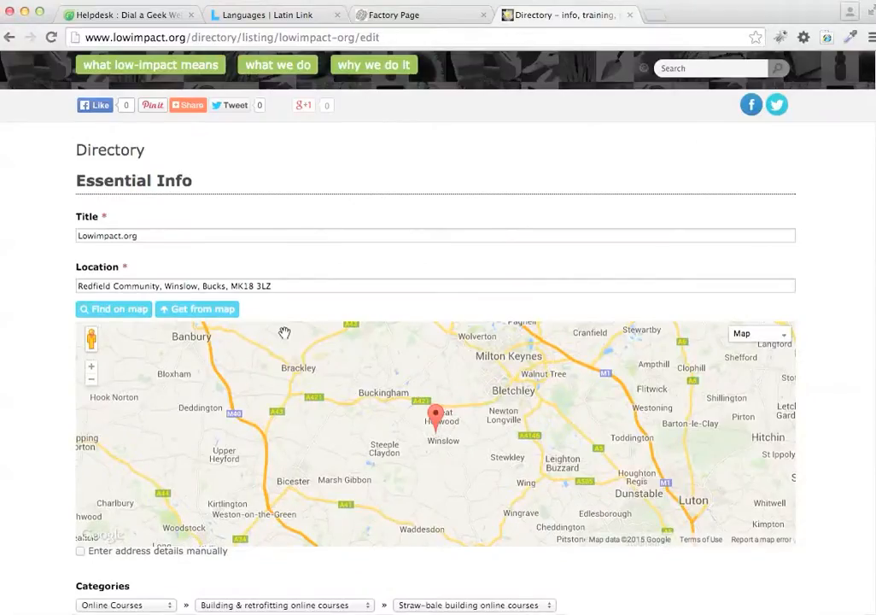
scroll(265, 337, "down", 15)
scroll(306, 272, "up", 1)
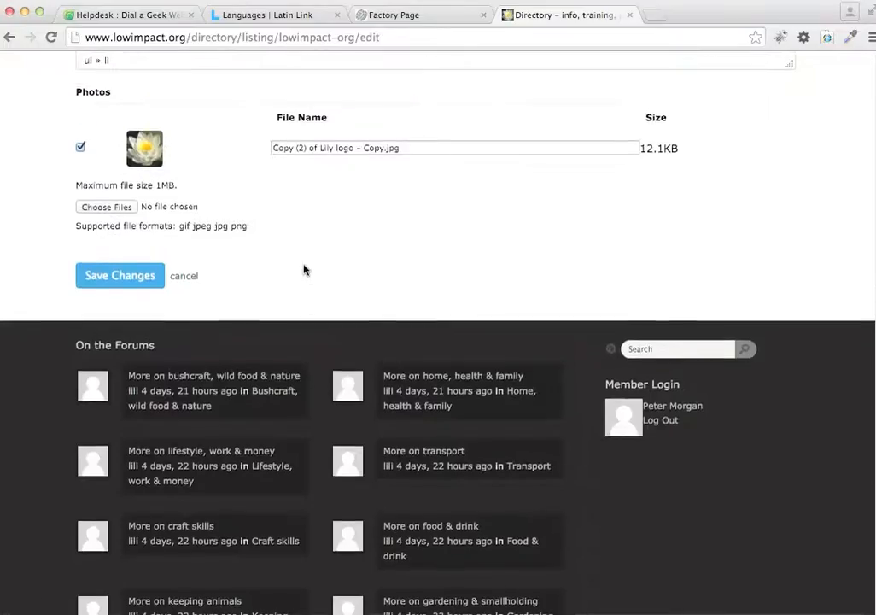
Step: Delete the Courses: heading and its bulleted list from the listing description
scroll(139, 280, "up", 7)
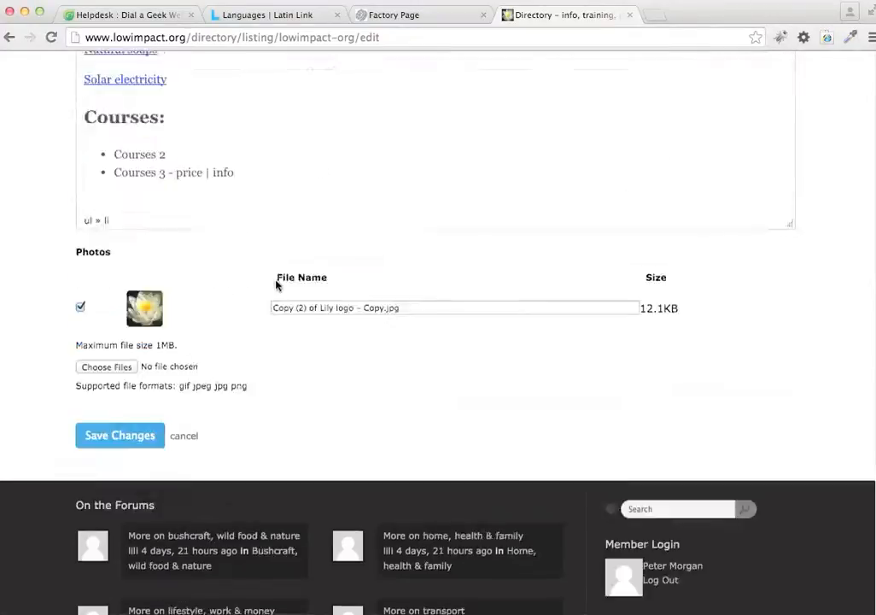
left_click_drag(269, 314, 83, 257)
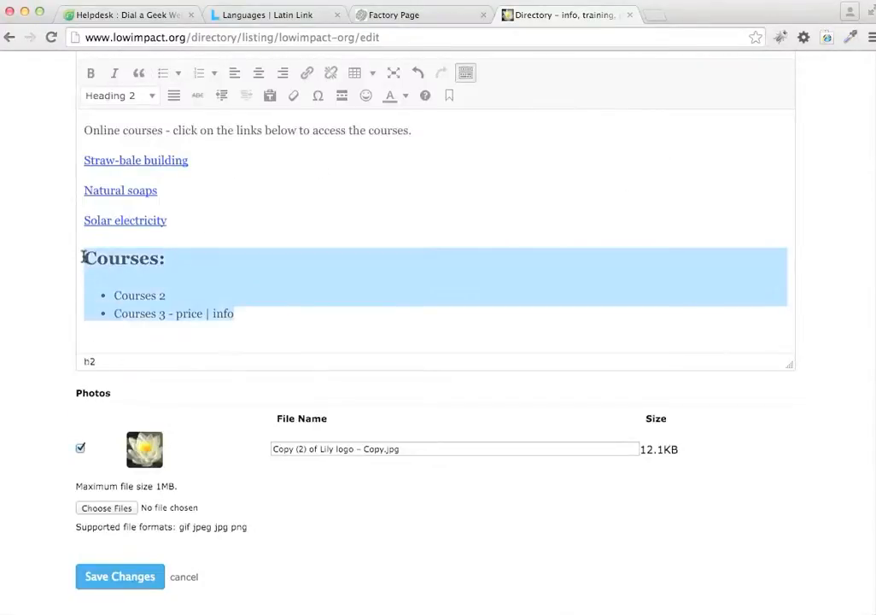
key("BackSpace")
Step: Remove the Courses » Building & retrofitting courses » Lime courses category, save the listing and check its public page
scroll(304, 232, "up", 14)
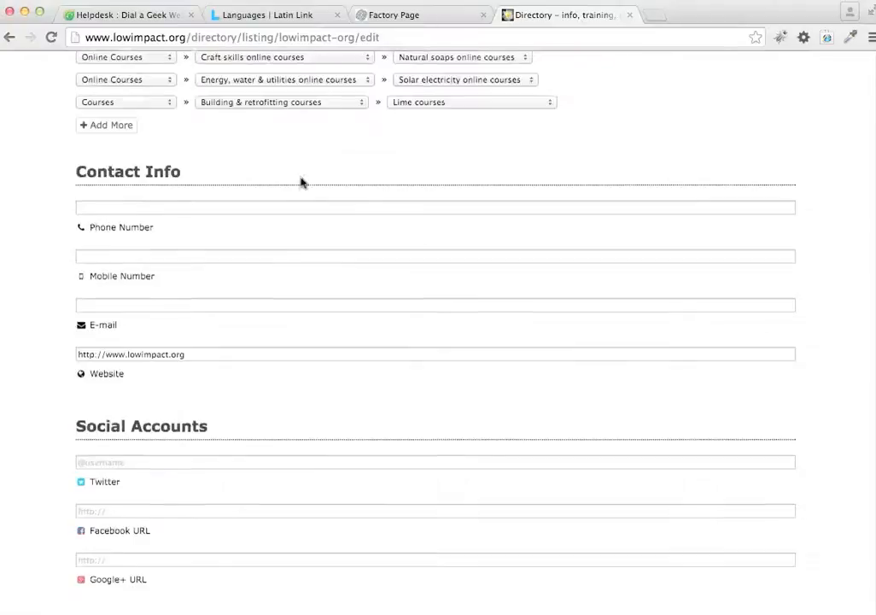
scroll(301, 182, "up", 2)
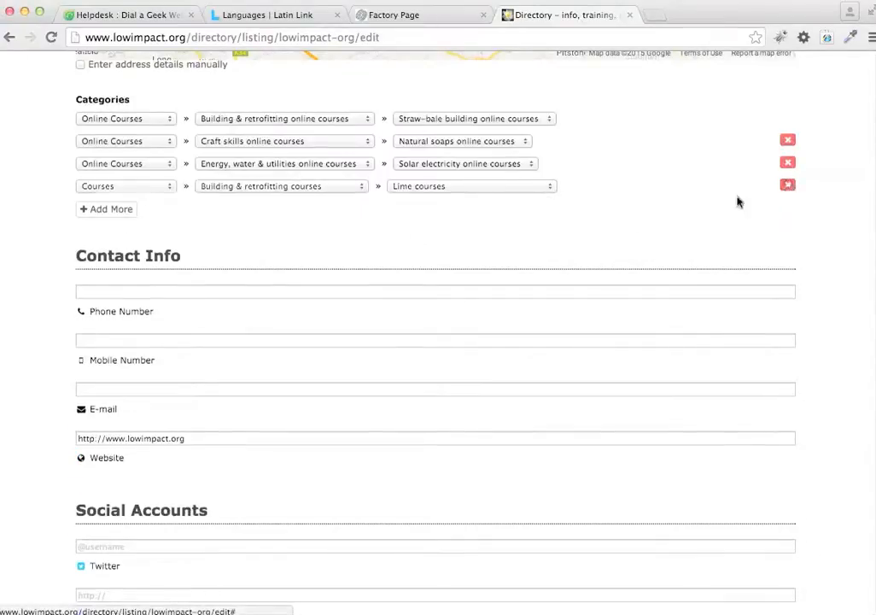
left_click(788, 186)
scroll(553, 219, "down", 20)
left_click(120, 180)
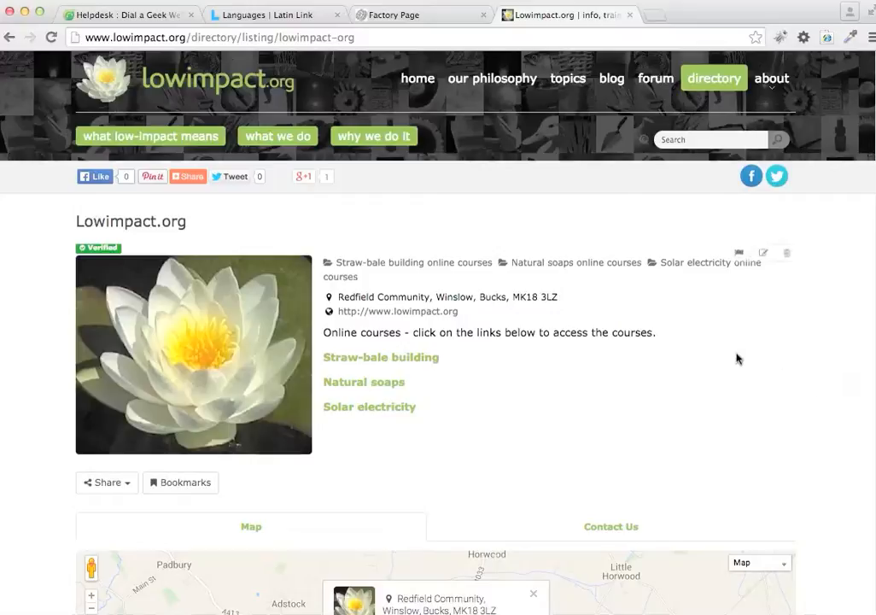
scroll(723, 337, "down", 10)
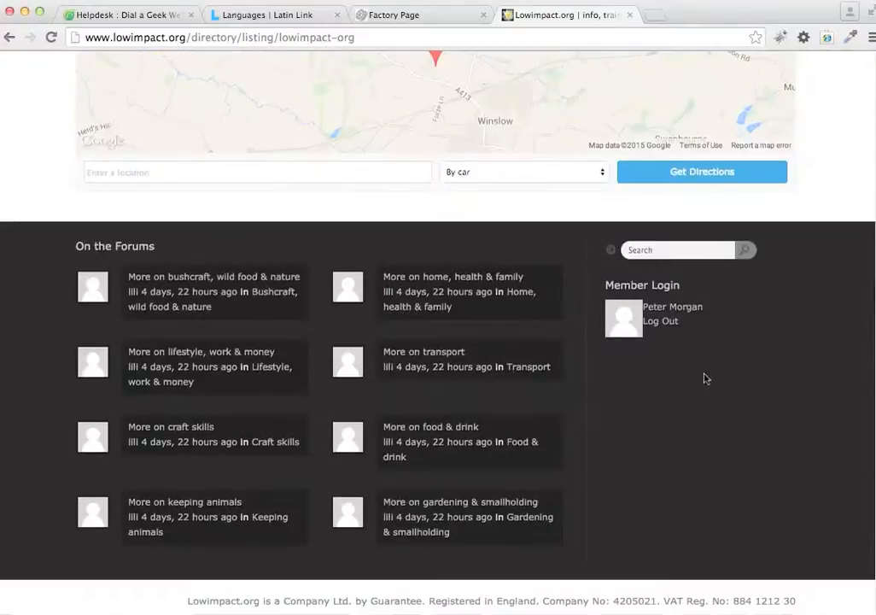
scroll(657, 443, "up", 10)
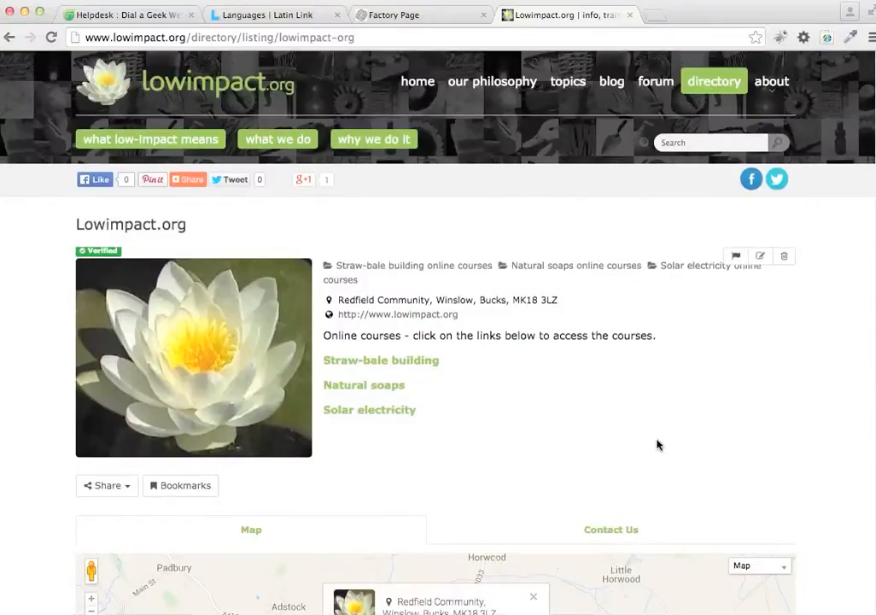